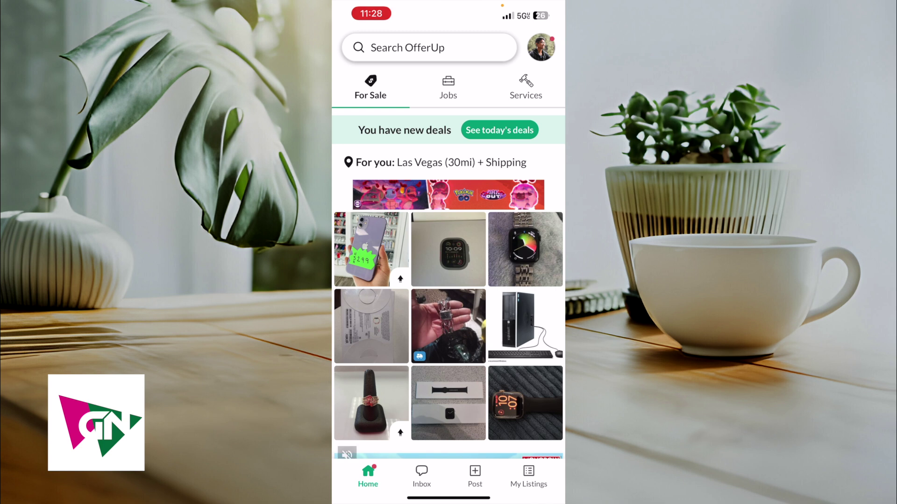
- Open the App Switcher, swipe away the OfferUp card, and return to the home screen
drag(449, 497, 449, 280)
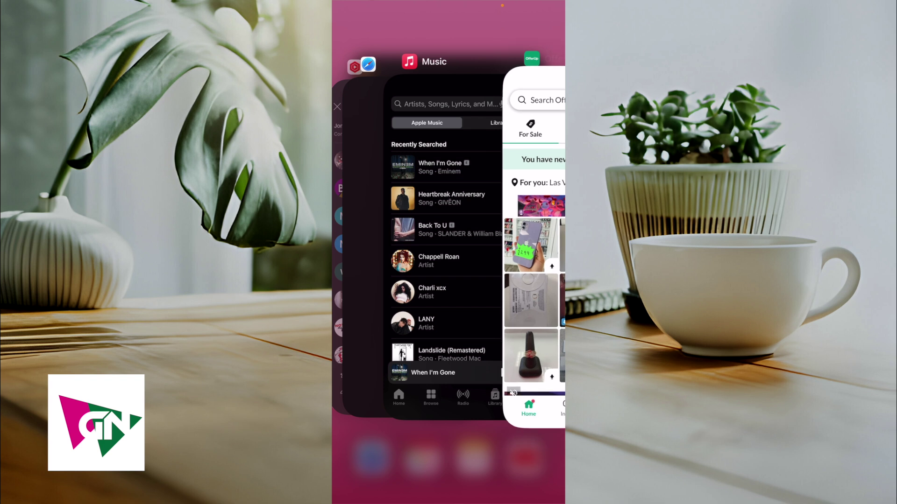
mouse_move(533, 245)
mouse_down()
mouse_move(420, 245)
mouse_move(533, 245)
mouse_up()
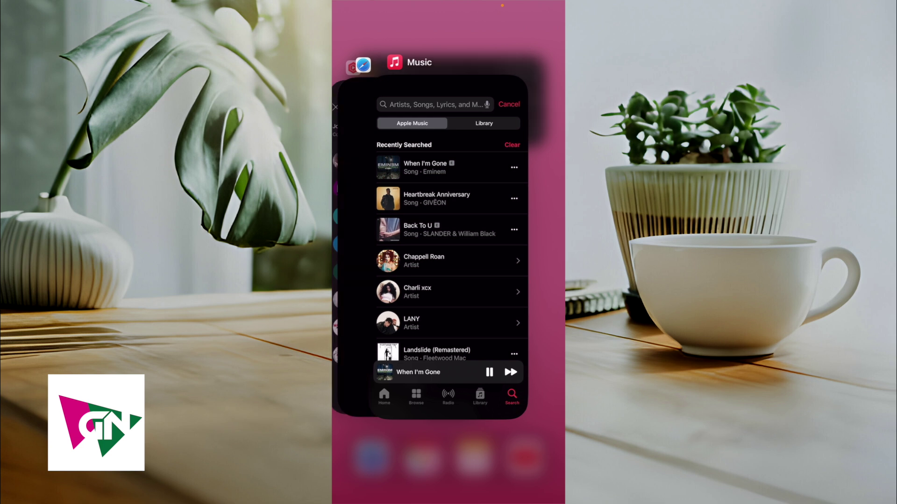
click(448, 455)
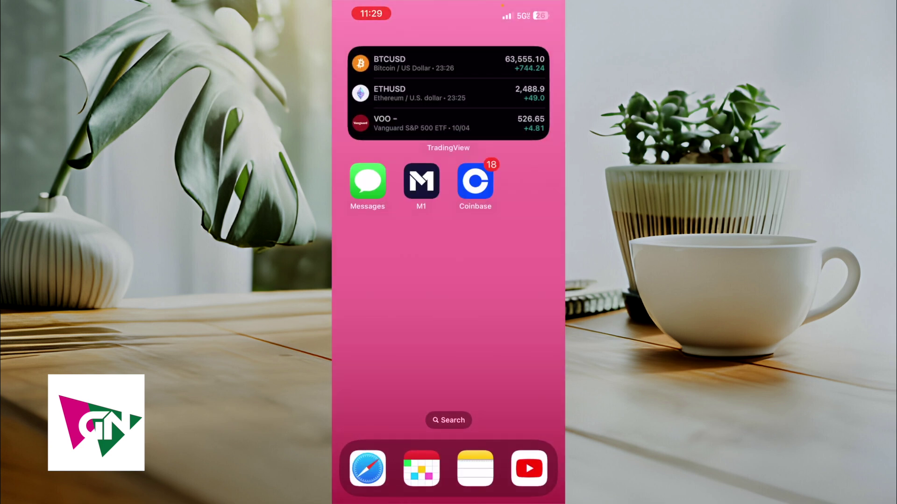